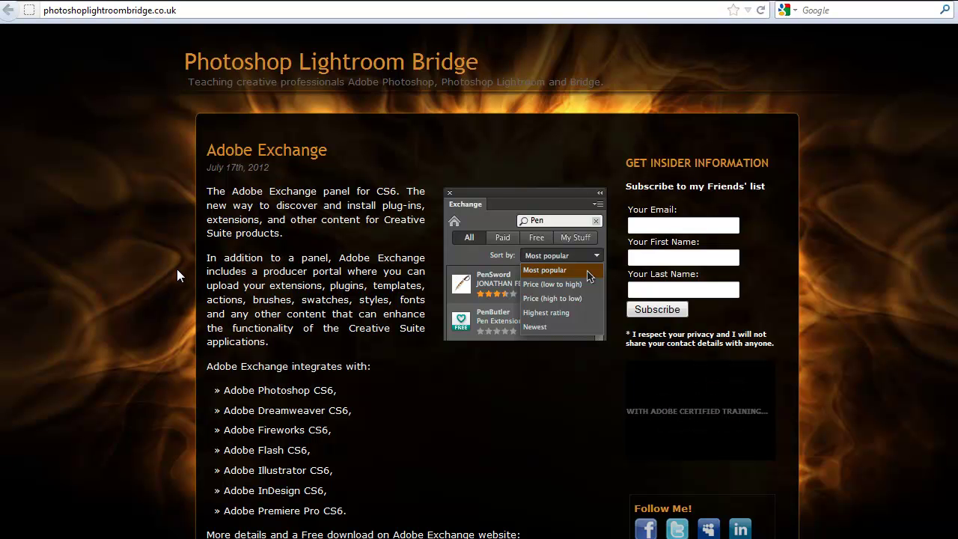
# Scroll the Adobe Exchange blog post down to its Adobe Exchange website link
pyautogui.scroll(-4, 177, 270)
pyautogui.scroll(-6, 178, 270)
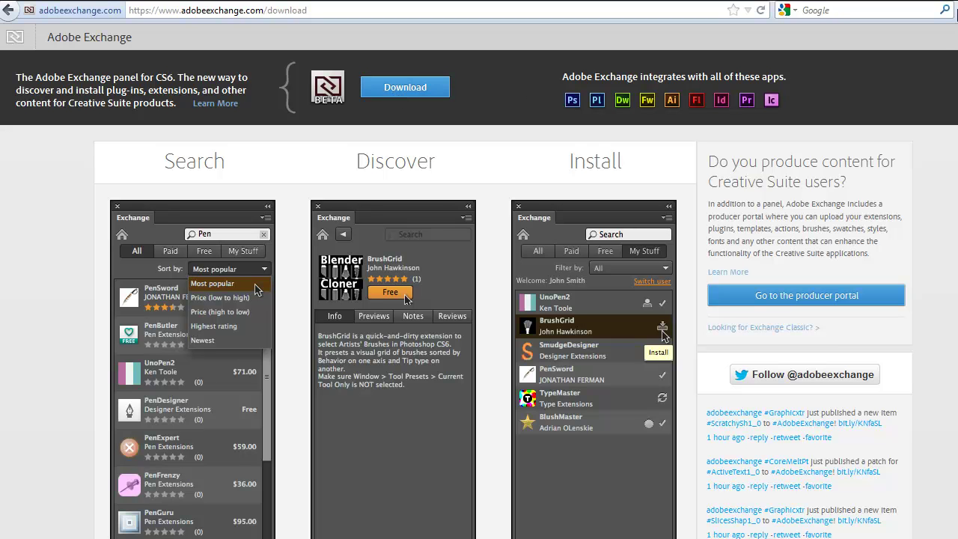
# Close the browser window, confirming that all three open tabs close
pyautogui.hotkey('alt', 'F4')
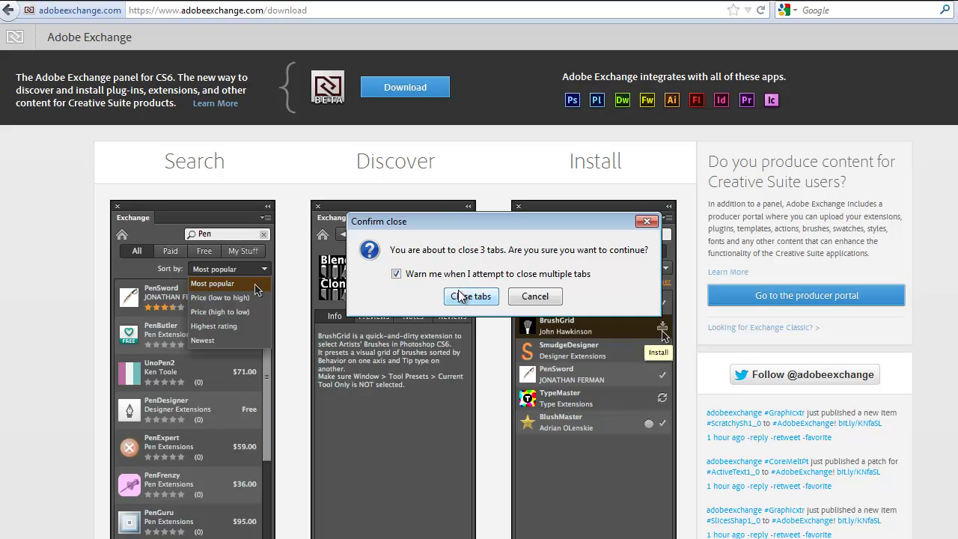
pyautogui.click(410, 295)
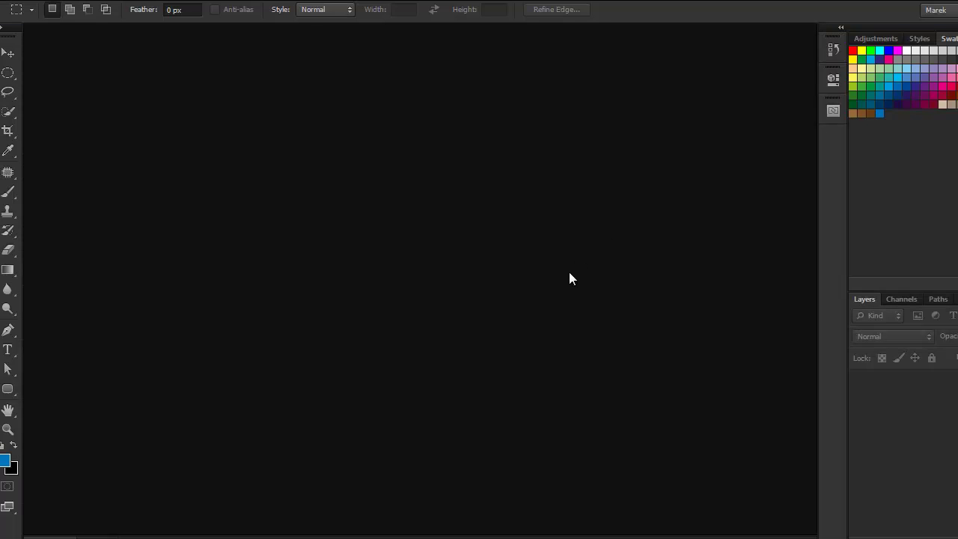
pyautogui.hotkey('ctrl', 'o')
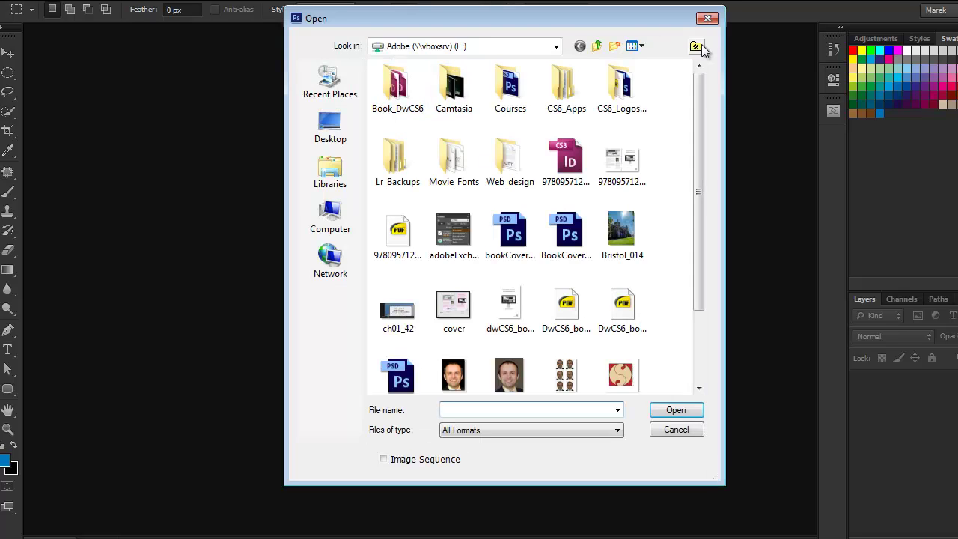
pyautogui.click(708, 19)
pyautogui.hotkey('alt', 'w')
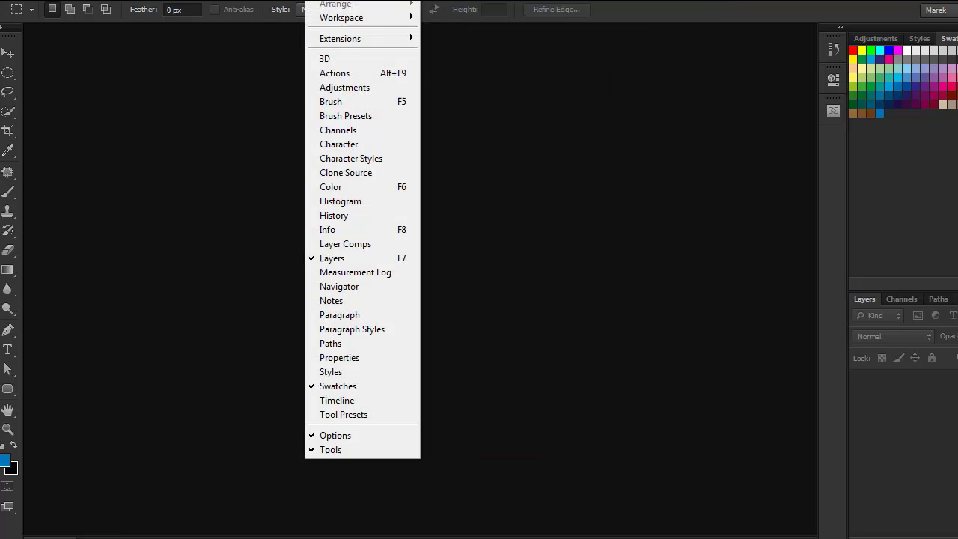
pyautogui.moveTo(385, 40)
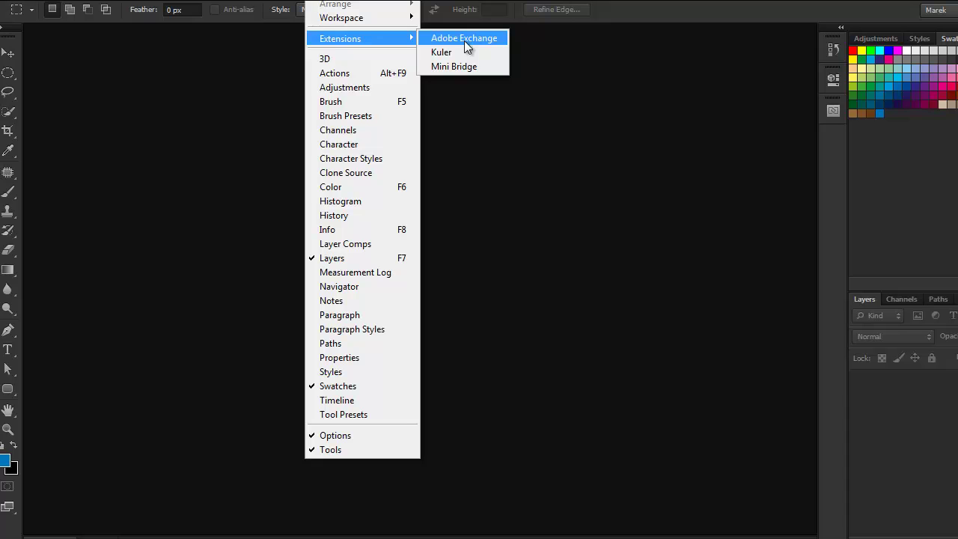
pyautogui.click(734, 115)
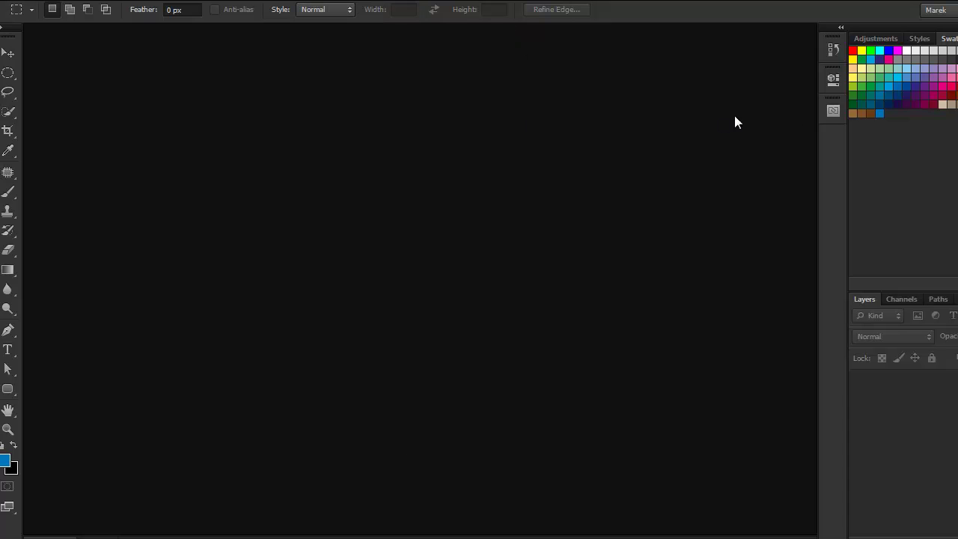
# Open the Adobe Exchange panel and sign in with the Adobe ID, password and date of birth
pyautogui.click(835, 111)
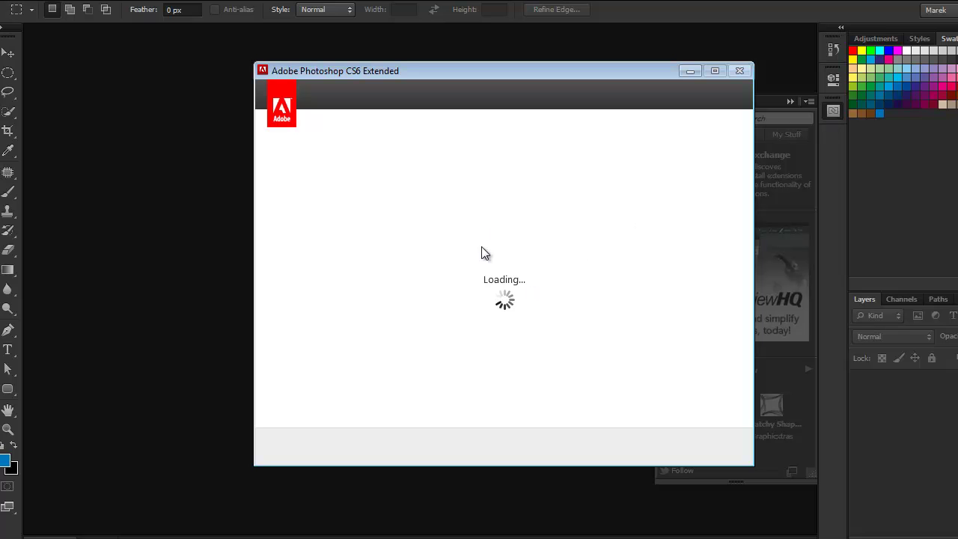
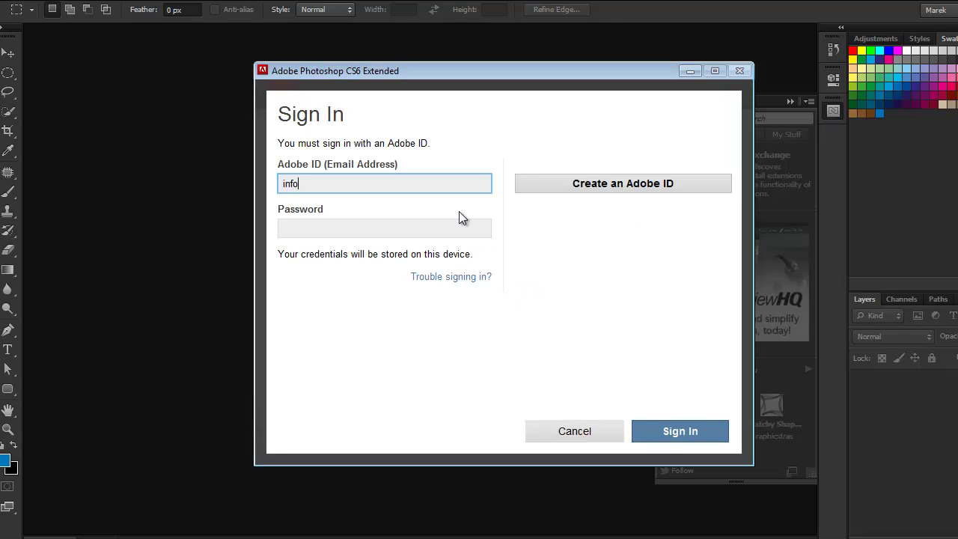
pyautogui.press('Tab')
pyautogui.write('a********')
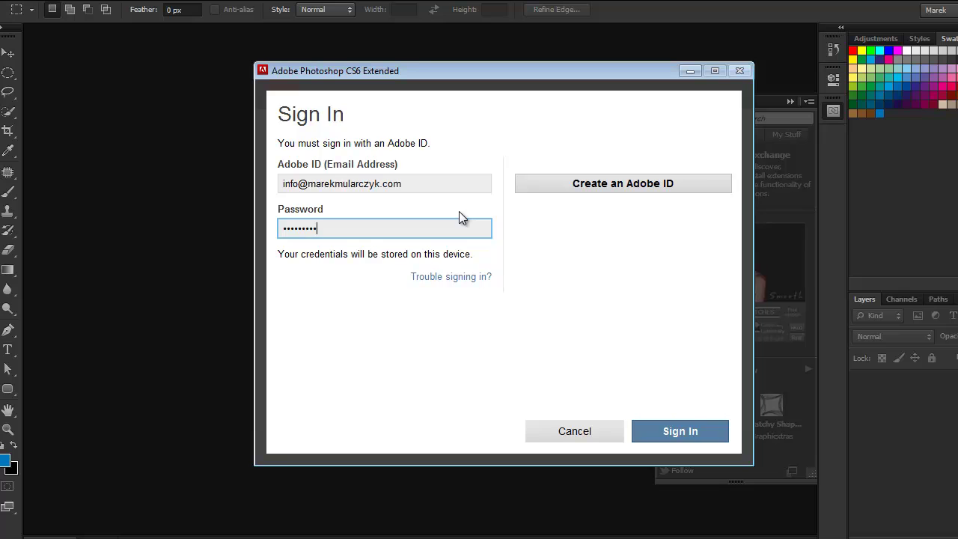
pyautogui.press('Return')
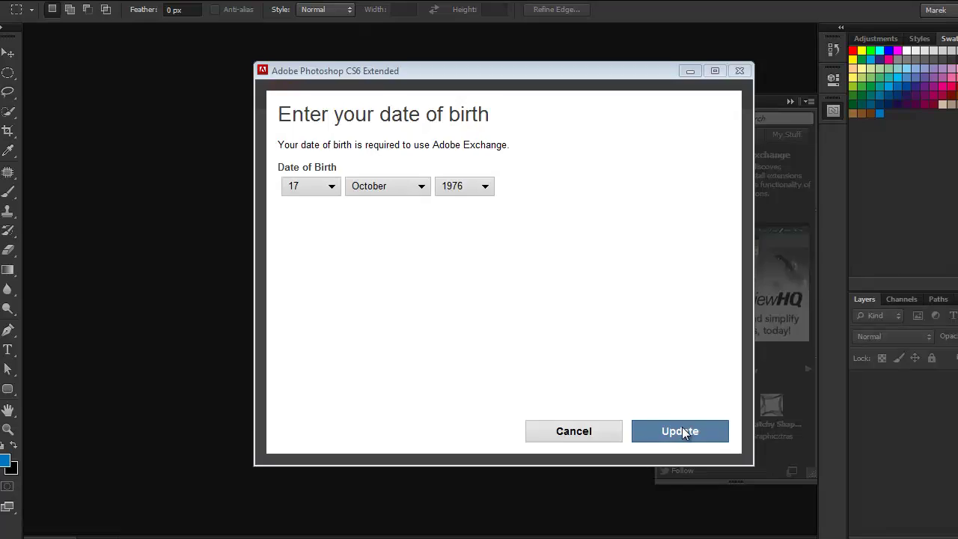
pyautogui.click(680, 430)
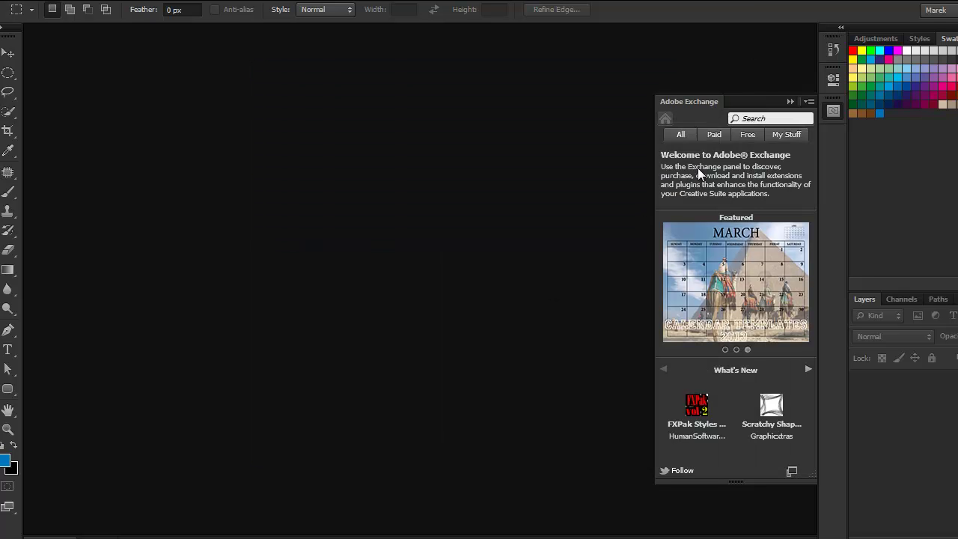
# Widen the Adobe Exchange panel and list all 43 extensions sorted by Most popular
pyautogui.moveTo(650, 220); pyautogui.dragTo(467, 243)
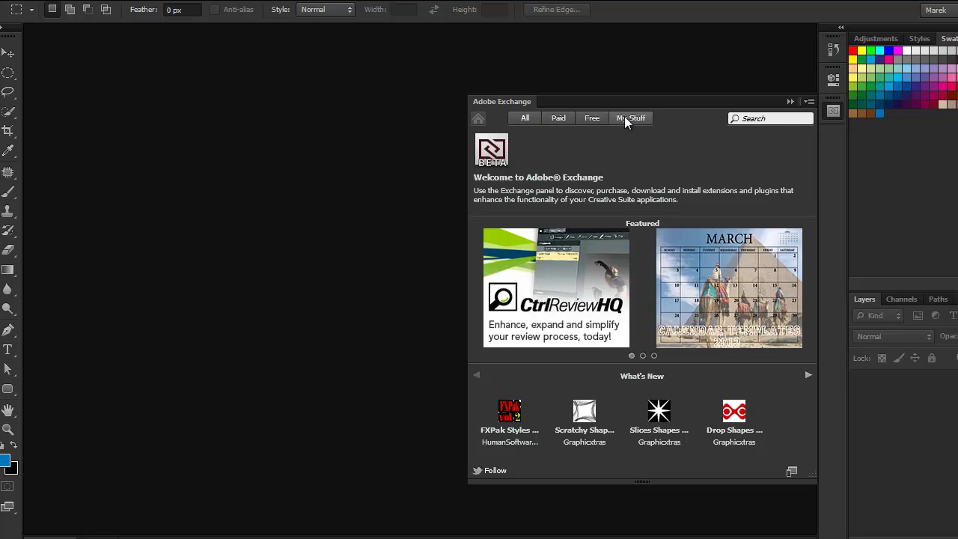
pyautogui.click(517, 107)
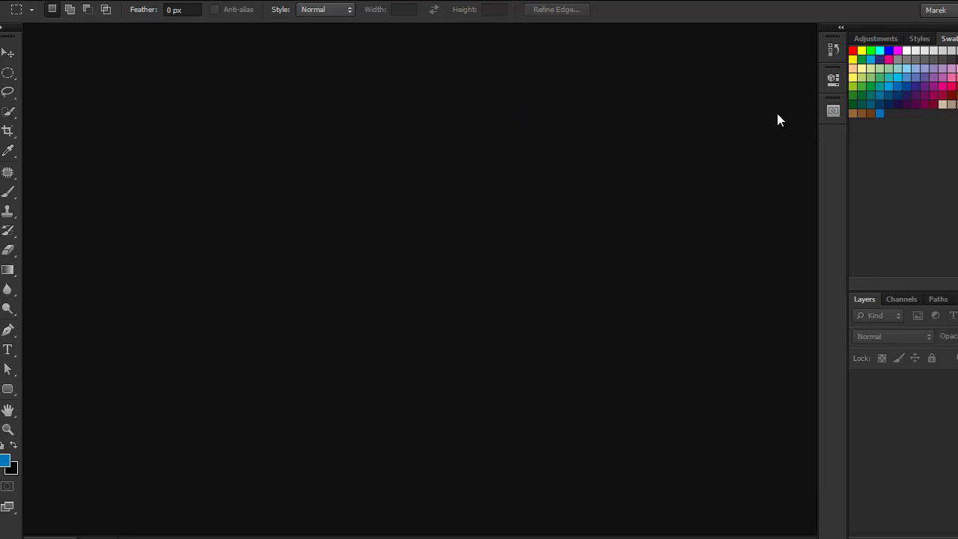
pyautogui.click(831, 110)
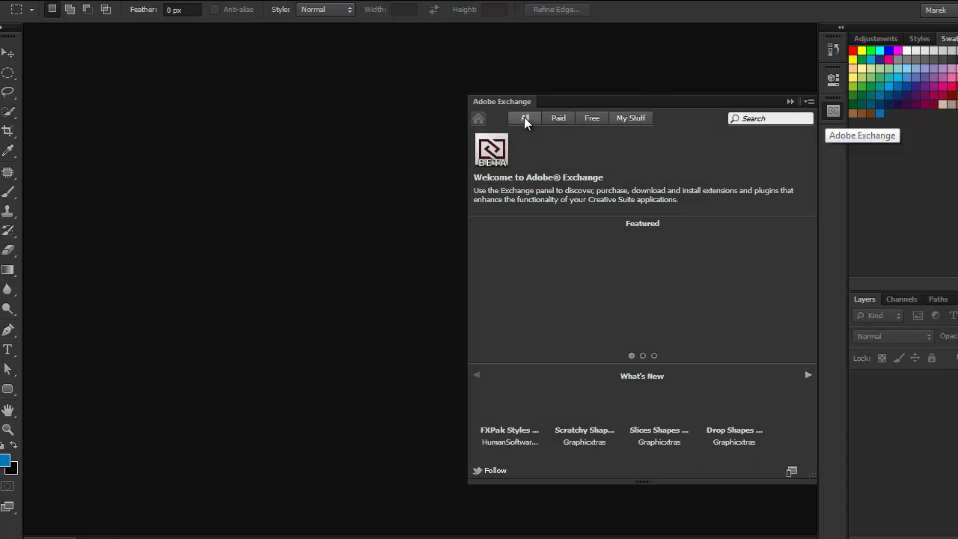
pyautogui.click(524, 117)
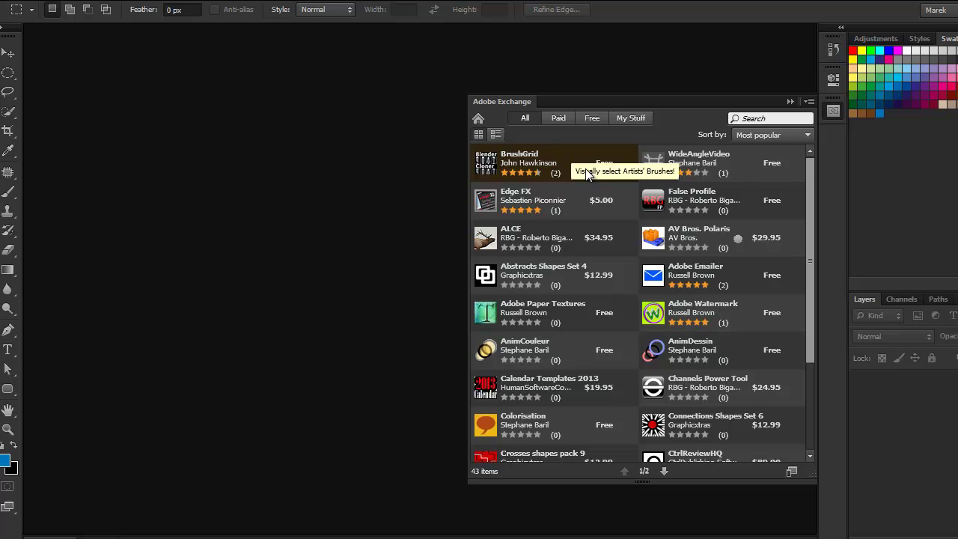
# Get the free Adobe Paper Textures extension from its Exchange details page
pyautogui.click(572, 308)
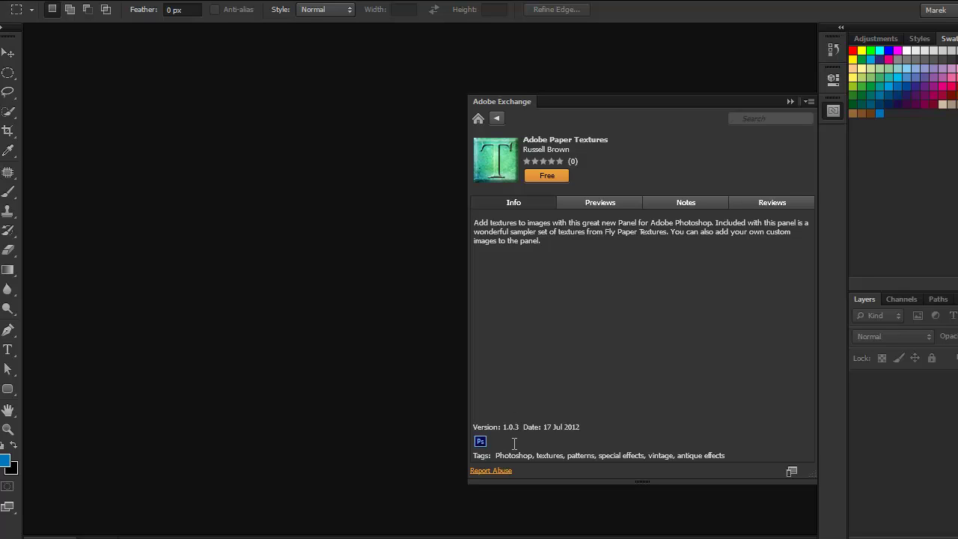
pyautogui.click(550, 175)
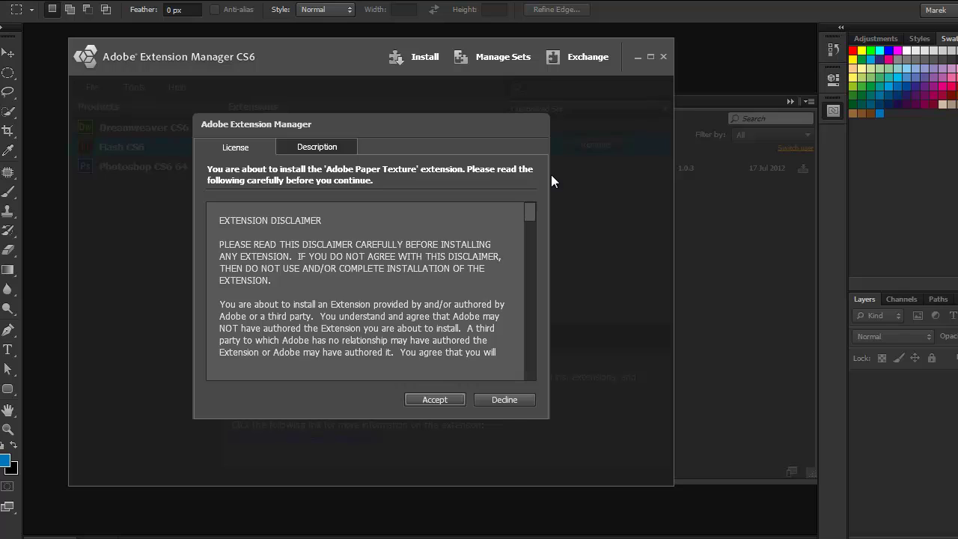
# Accept the Extension Manager licence to install the Paper Texture extension
pyautogui.click(426, 400)
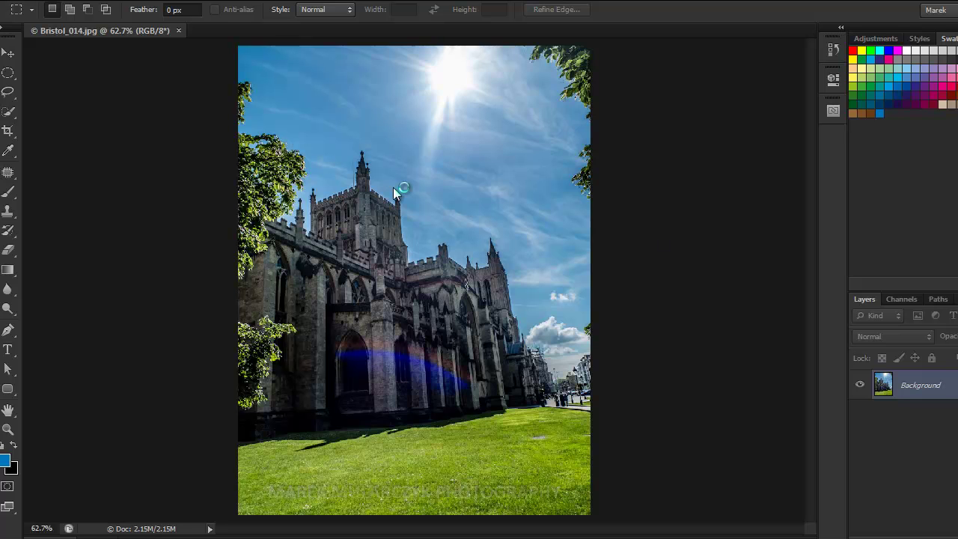
# Open the Paper Texture panel from Window > Extensions and dock it on the right
pyautogui.click(339, 2)
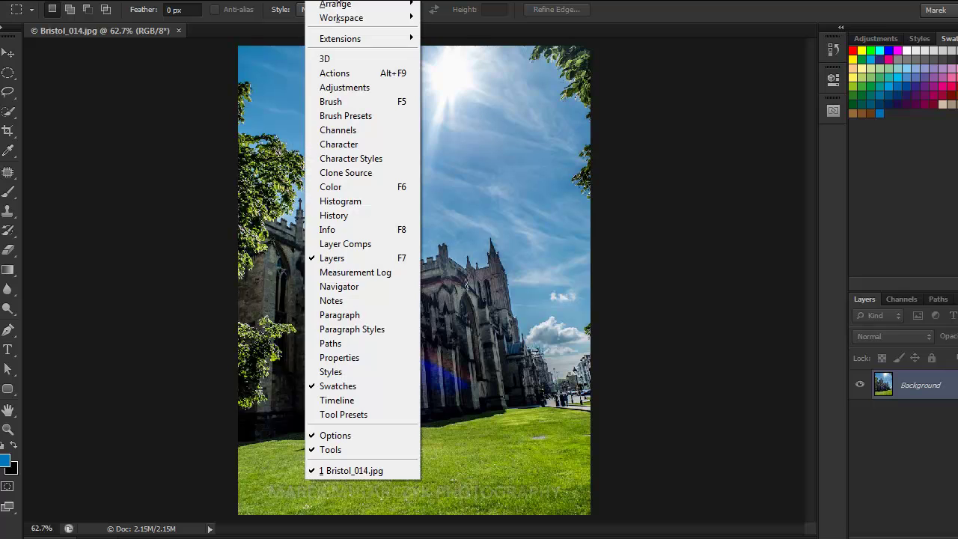
pyautogui.moveTo(383, 39)
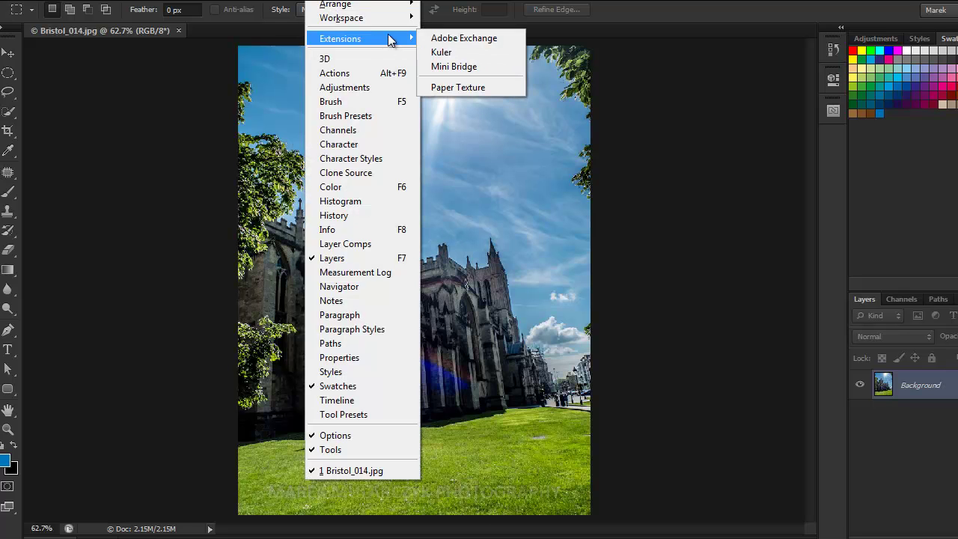
pyautogui.click(472, 87)
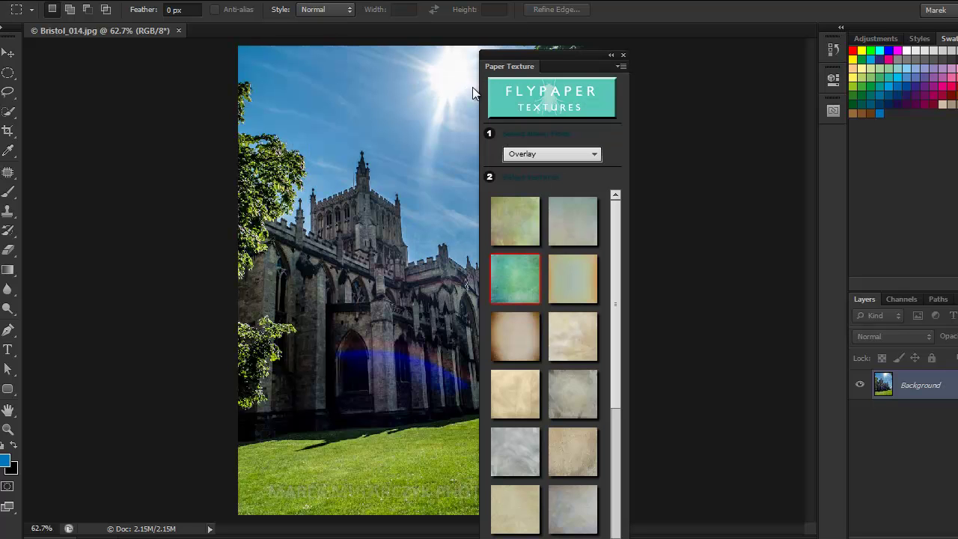
pyautogui.moveTo(509, 65); pyautogui.dragTo(835, 133)
pyautogui.click(832, 142)
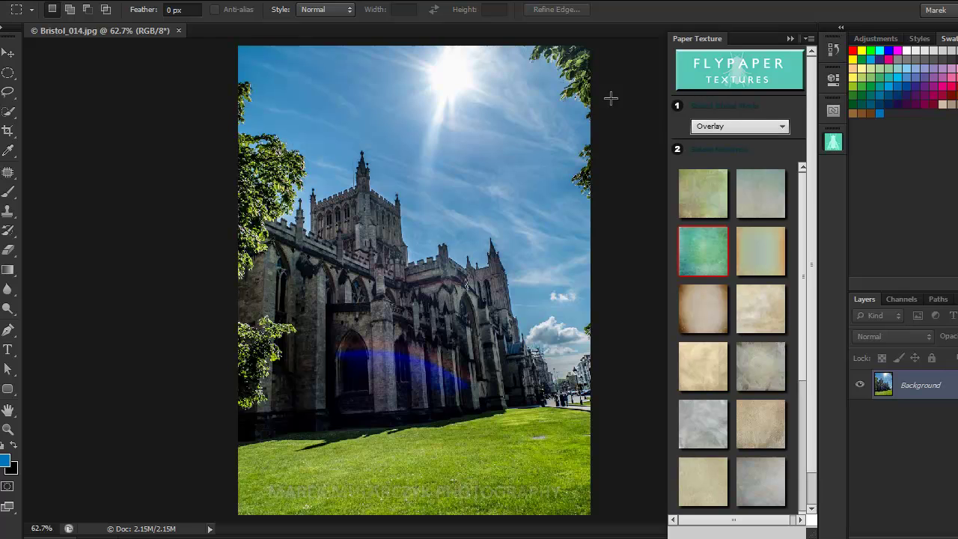
# Keep Overlay as the Paper Texture panel's blend mode
pyautogui.click(782, 126)
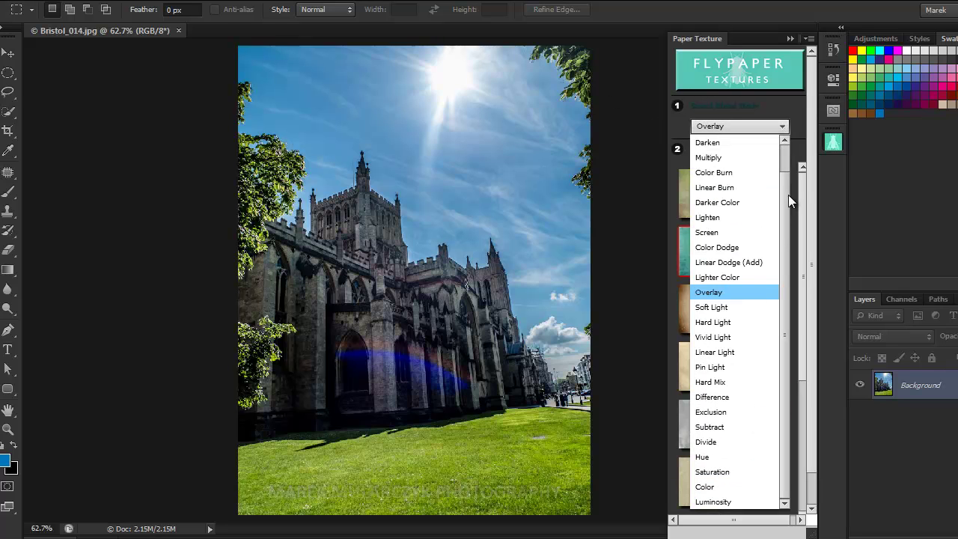
pyautogui.scroll(2, 785, 194)
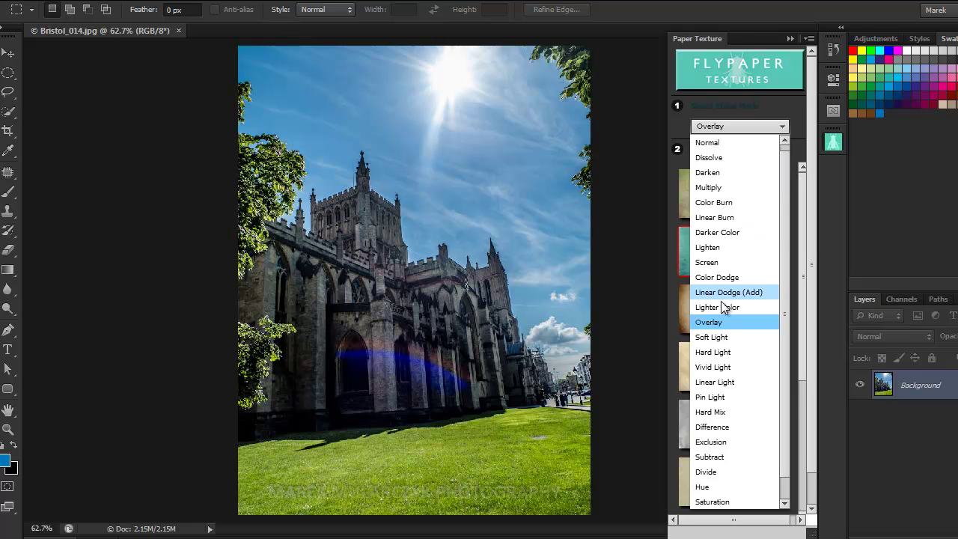
pyautogui.click(711, 322)
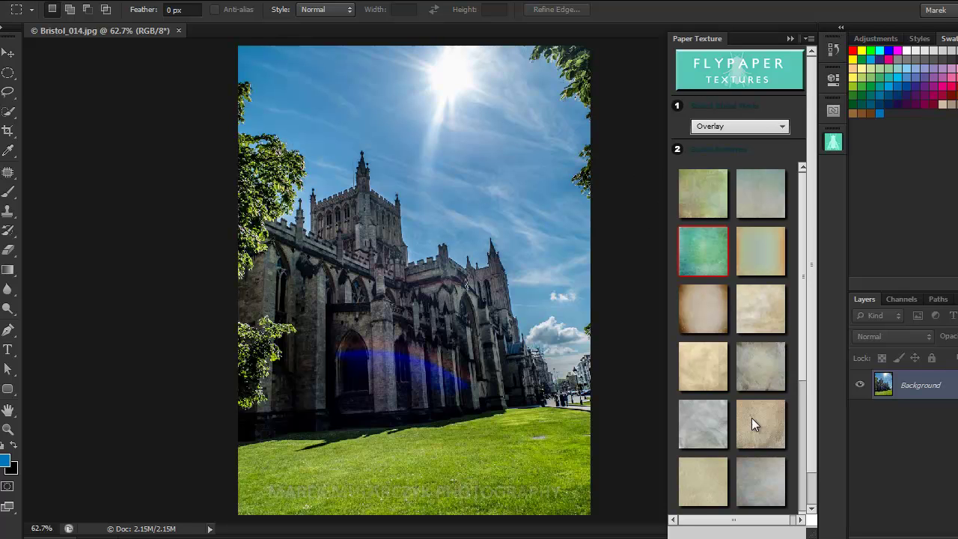
# Apply the Leaky Garret wood texture, accepting the embedded colour profile conversion
pyautogui.moveTo(800, 364); pyautogui.dragTo(799, 456)
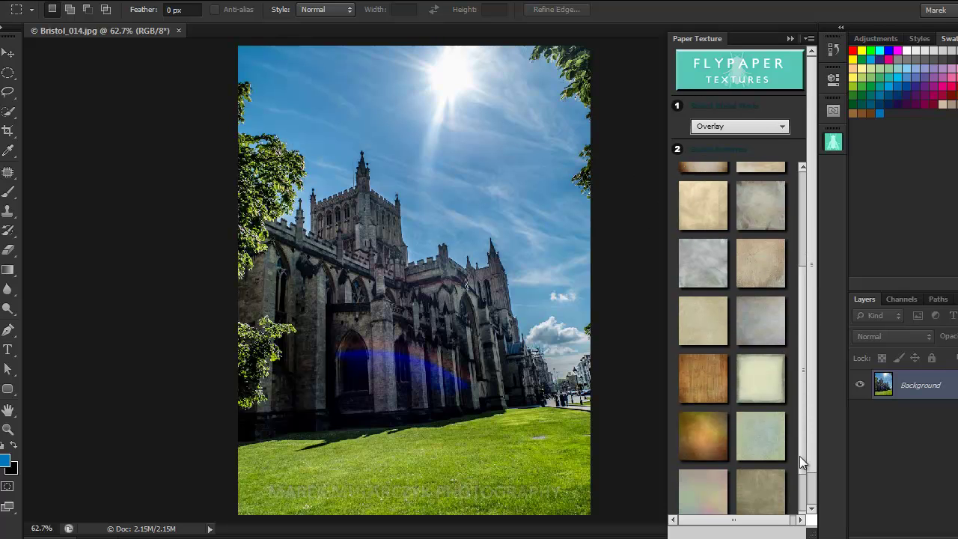
pyautogui.click(699, 381)
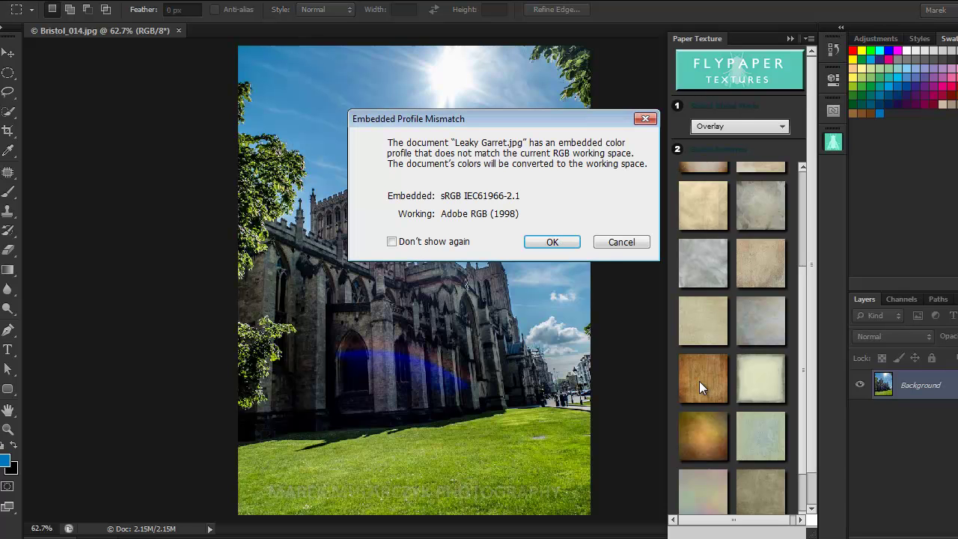
pyautogui.click(556, 240)
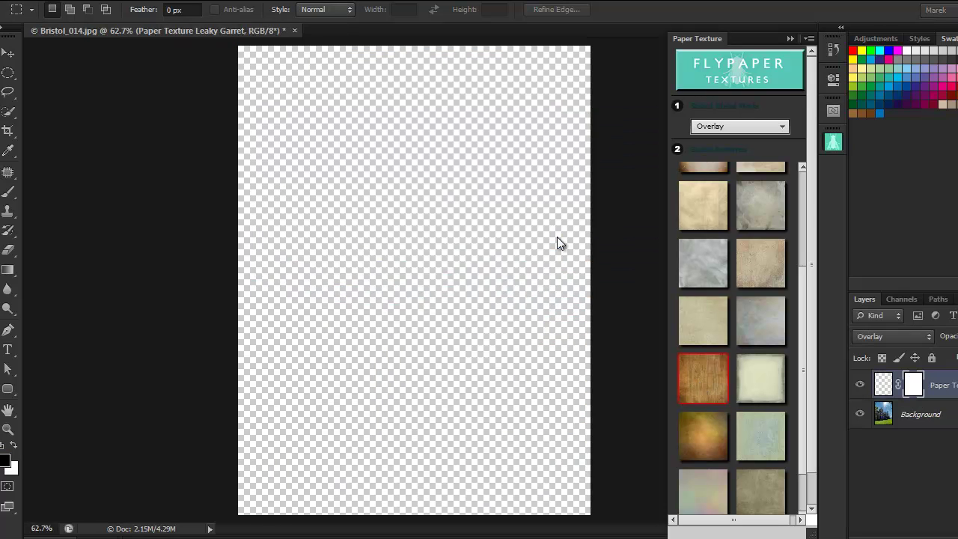